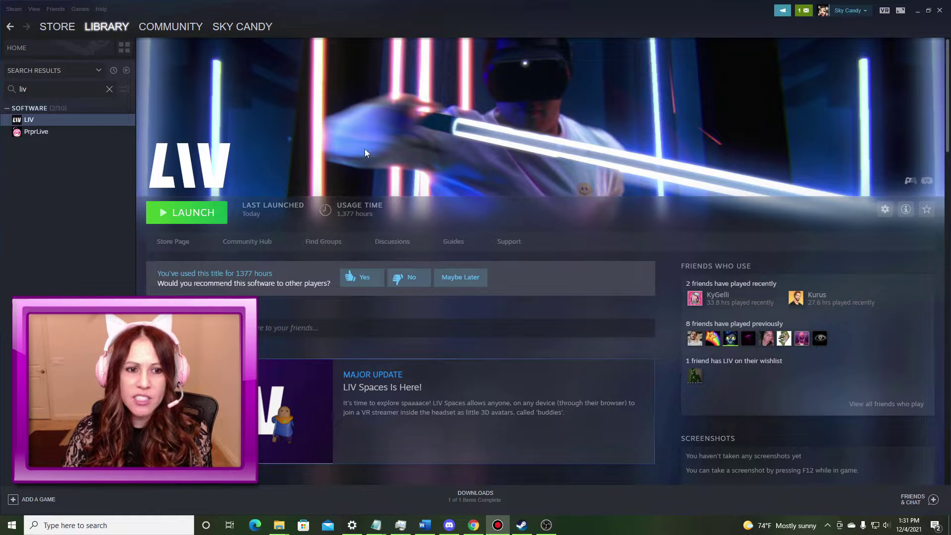
Launch LIV from its Steam library page.
{"action": "left_click", "coordinate": [207, 206]}
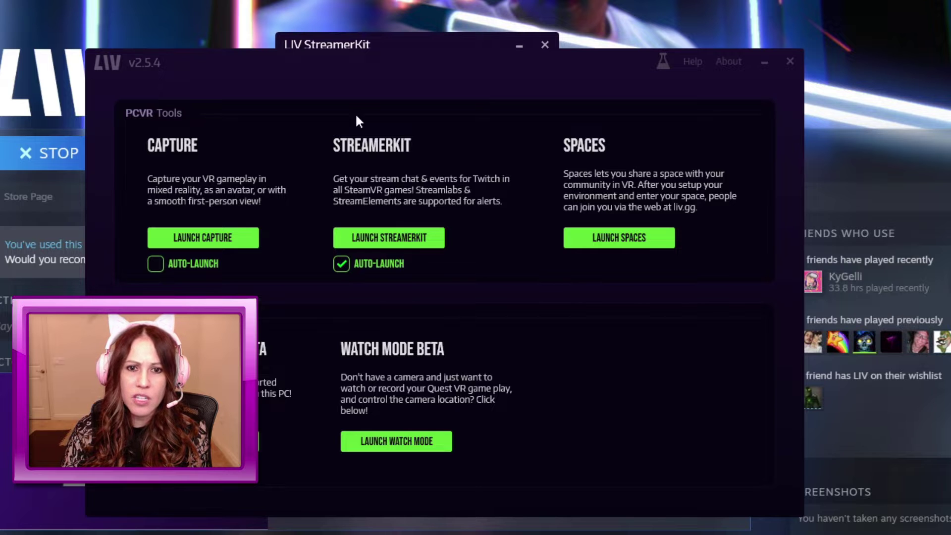
Minimize the LIV tools window and move the StreamerKit window onto the Steam page.
{"action": "left_click", "coordinate": [764, 62]}
{"action": "left_click_drag", "start_coordinate": [400, 38], "coordinate": [441, 17]}
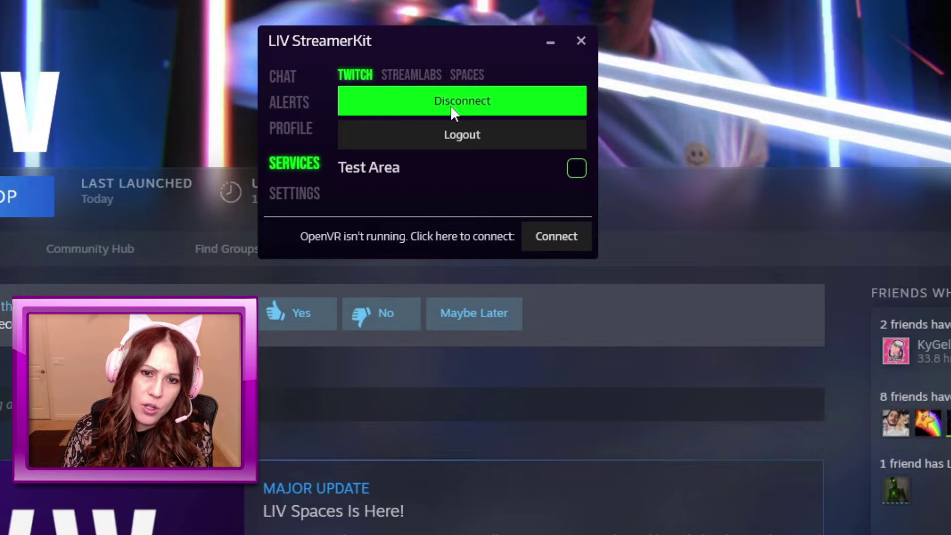
Check the Streamlabs and Twitch connection tabs, then go to the Chat General settings.
{"action": "left_click", "coordinate": [405, 75]}
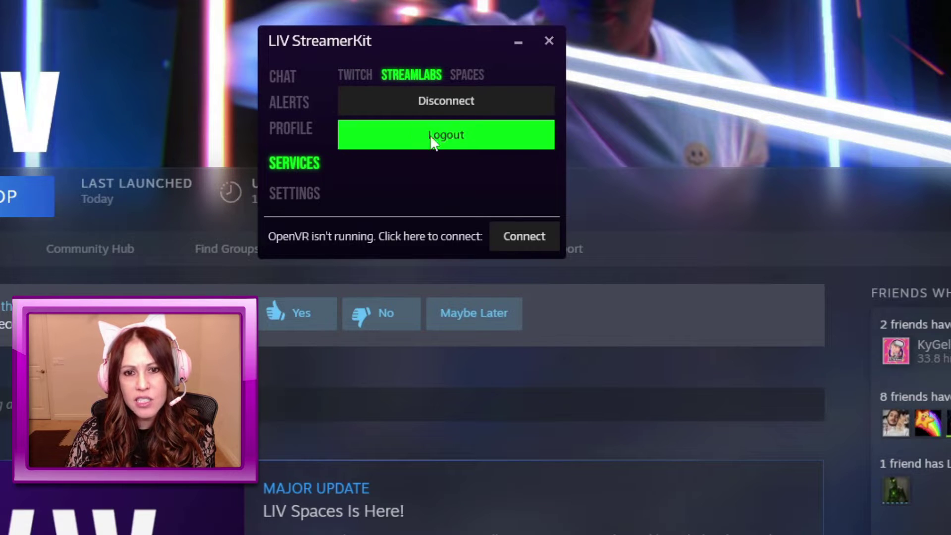
{"action": "left_click", "coordinate": [361, 69]}
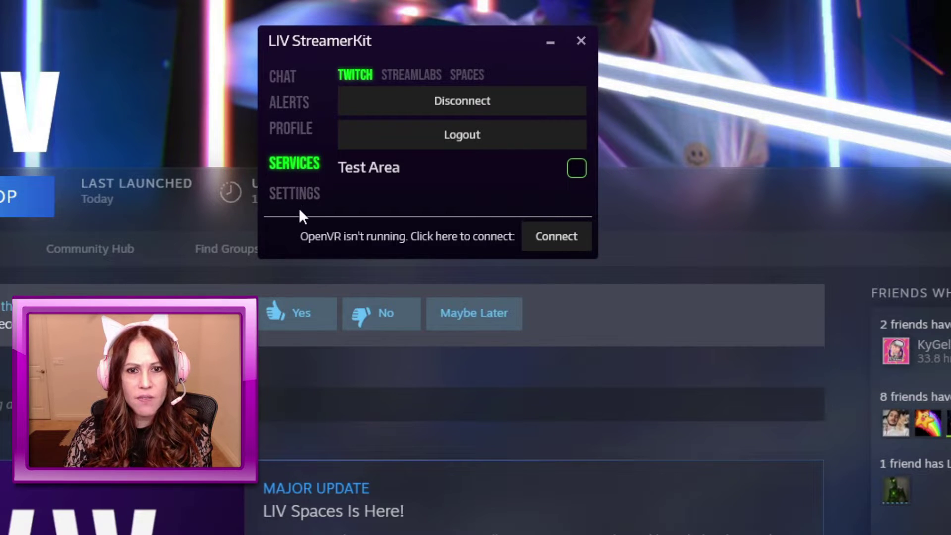
{"action": "left_click", "coordinate": [291, 75]}
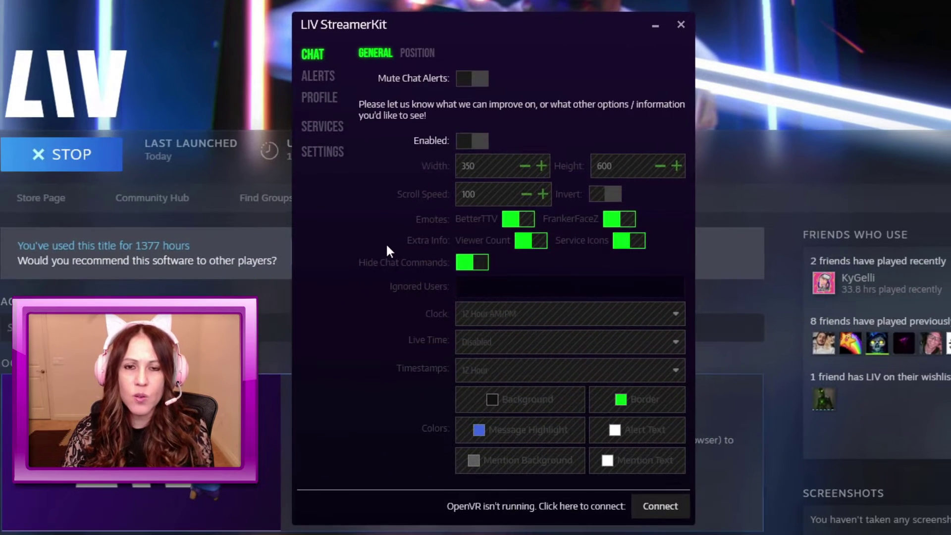
Enable chat and set its Clock to 12 Hour AM/PM after briefly trying 24 Hour.
{"action": "left_click", "coordinate": [479, 142]}
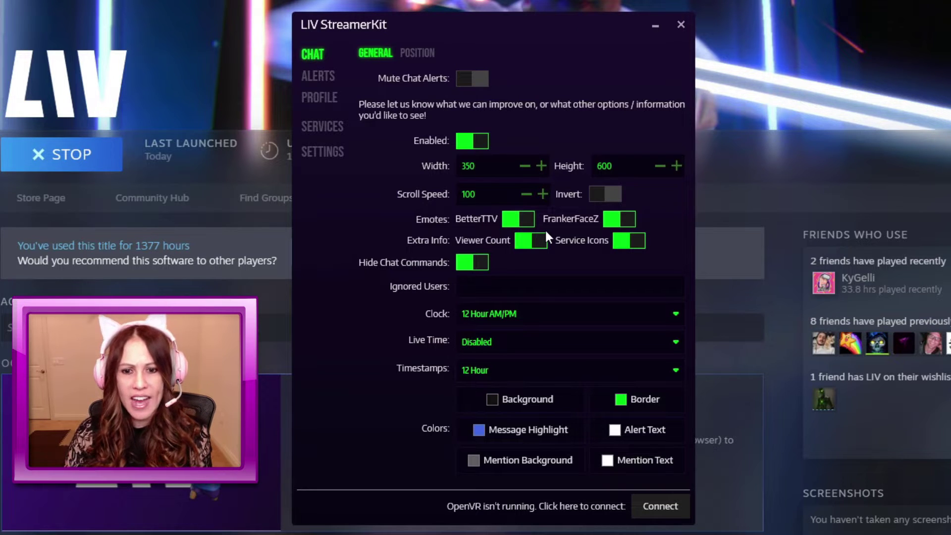
{"action": "left_click", "coordinate": [533, 319]}
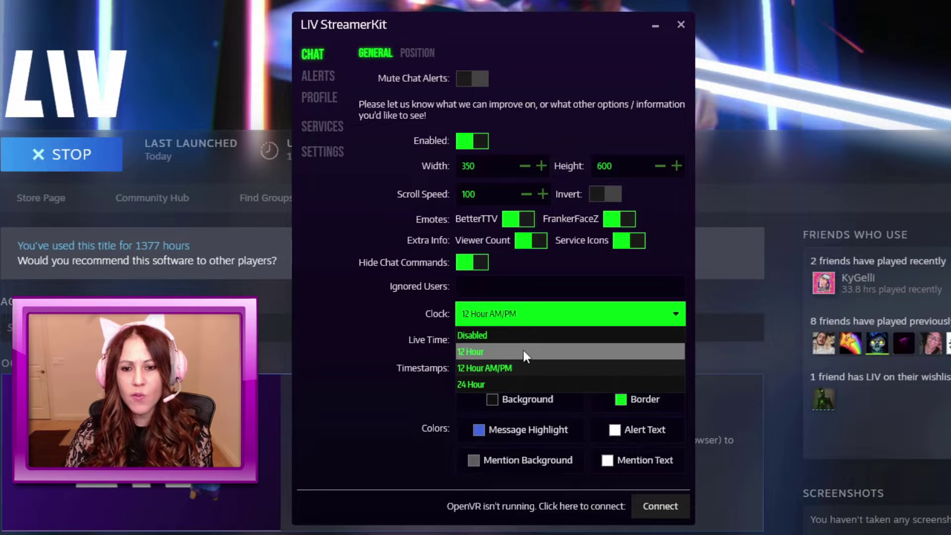
{"action": "left_click", "coordinate": [510, 384]}
{"action": "left_click", "coordinate": [538, 315]}
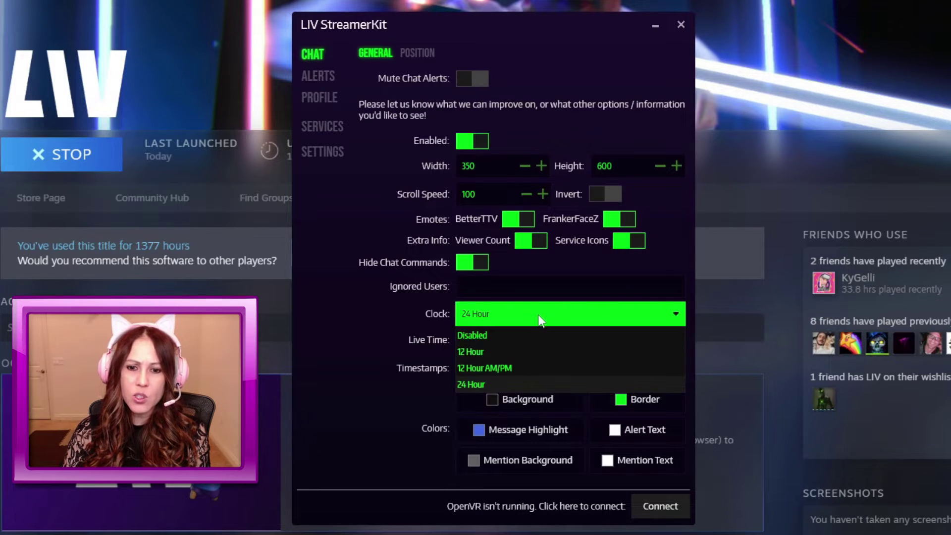
{"action": "left_click", "coordinate": [526, 368]}
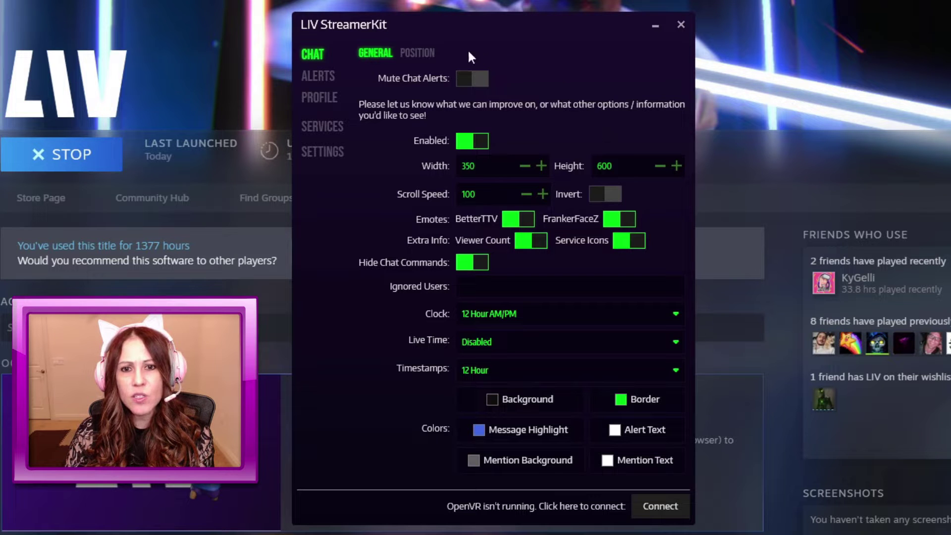
{"action": "left_click", "coordinate": [420, 53]}
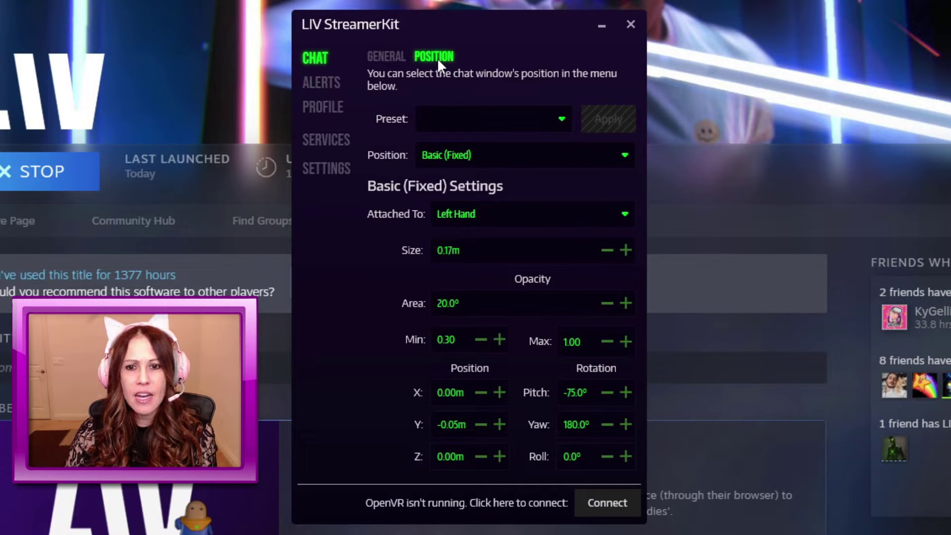
Browse the chat position Preset list without applying one, then go to Alerts.
{"action": "left_click", "coordinate": [564, 120]}
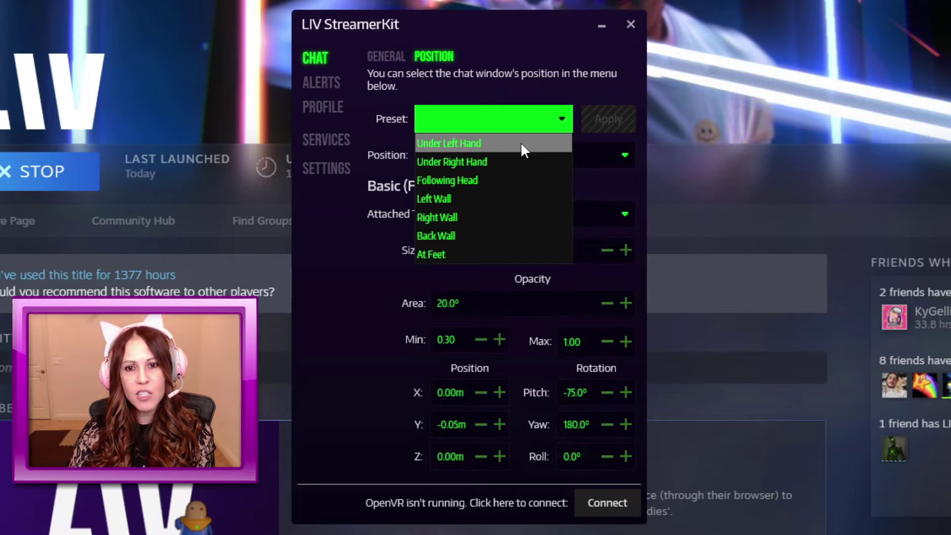
{"action": "left_click", "coordinate": [495, 97]}
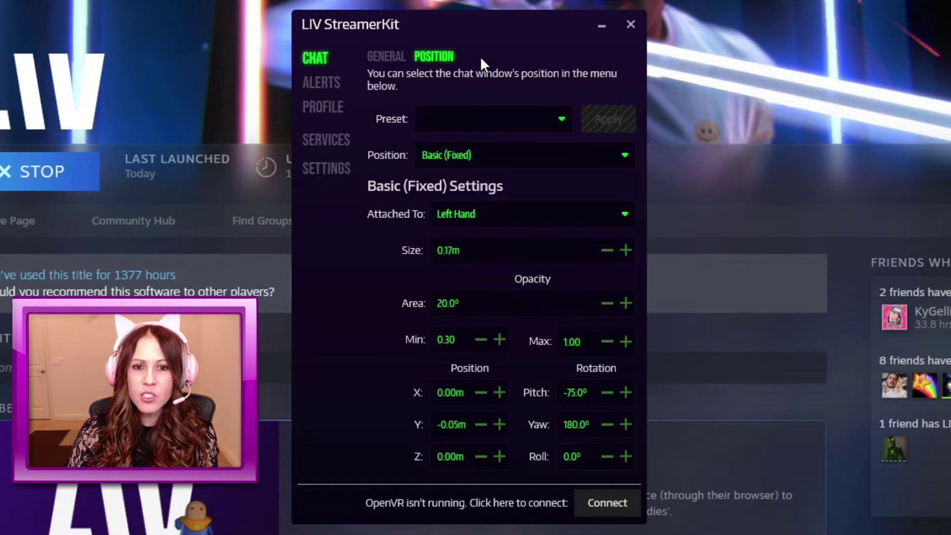
{"action": "left_click", "coordinate": [322, 82]}
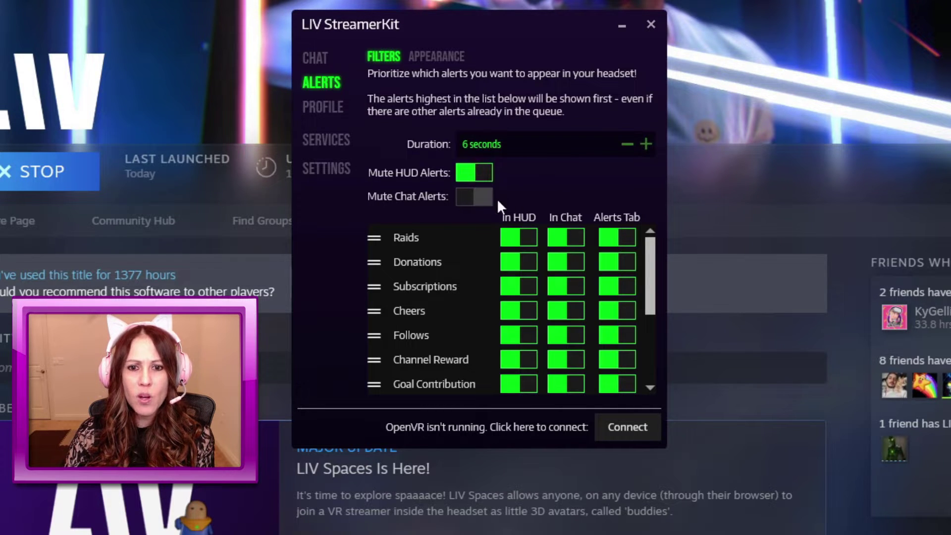
Toggle chat alert muting off and back on, then connect StreamerKit to OpenVR.
{"action": "left_click", "coordinate": [467, 196]}
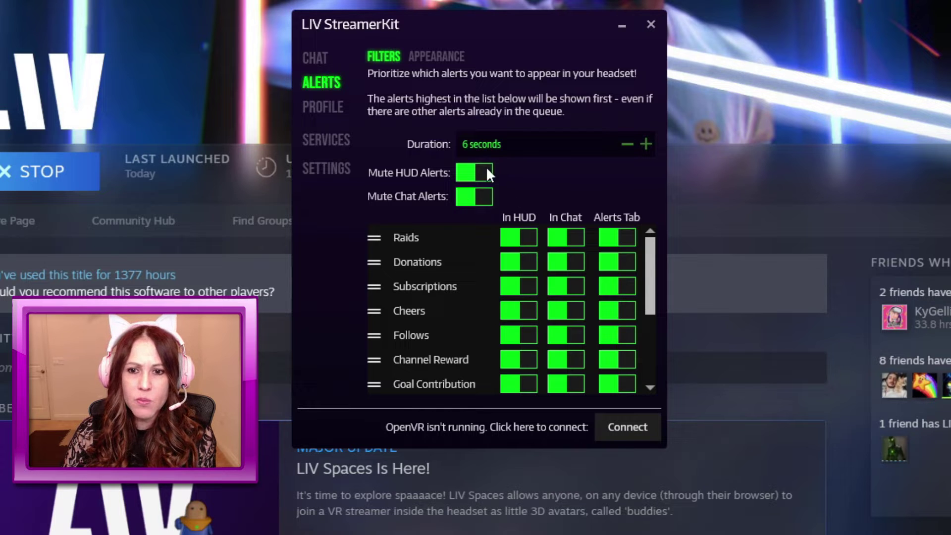
{"action": "left_click_drag", "start_coordinate": [651, 266], "coordinate": [629, 215]}
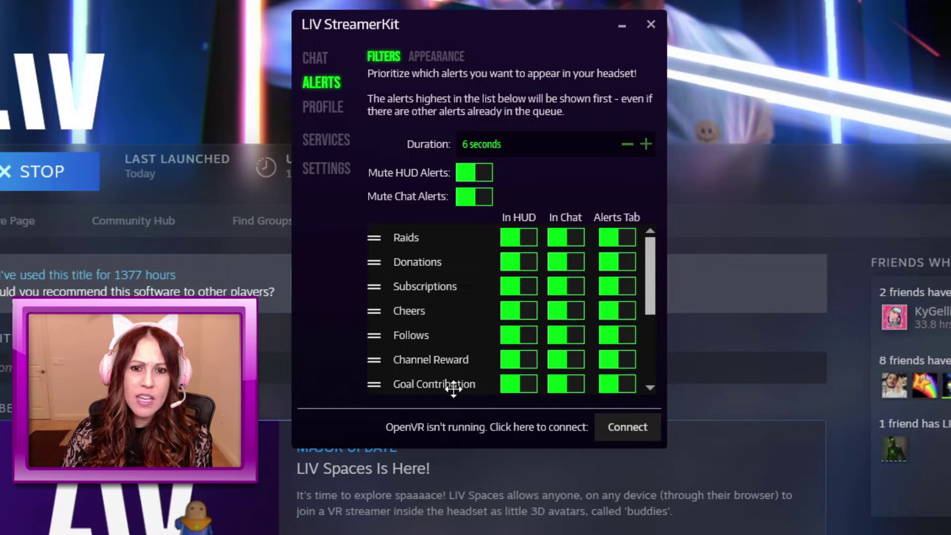
{"action": "left_click", "coordinate": [465, 198]}
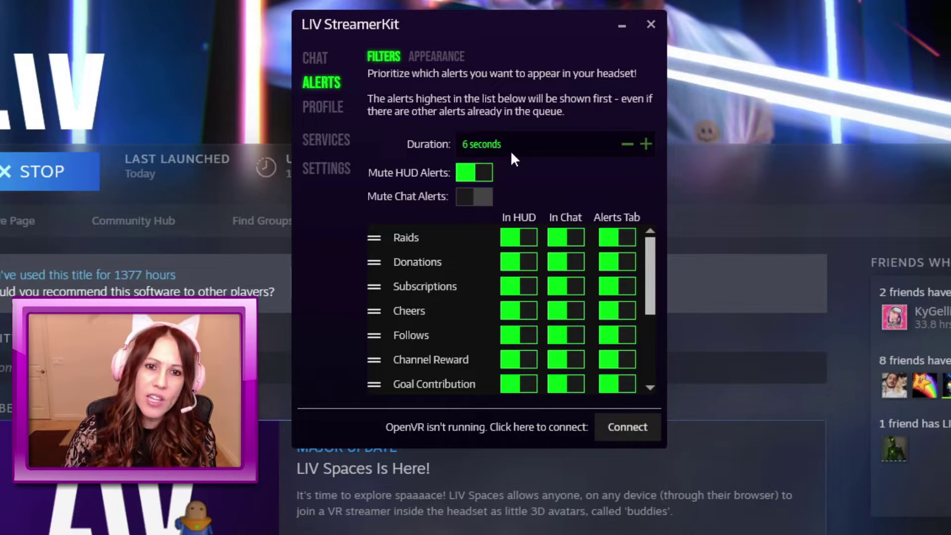
{"action": "mouse_move", "coordinate": [510, 151]}
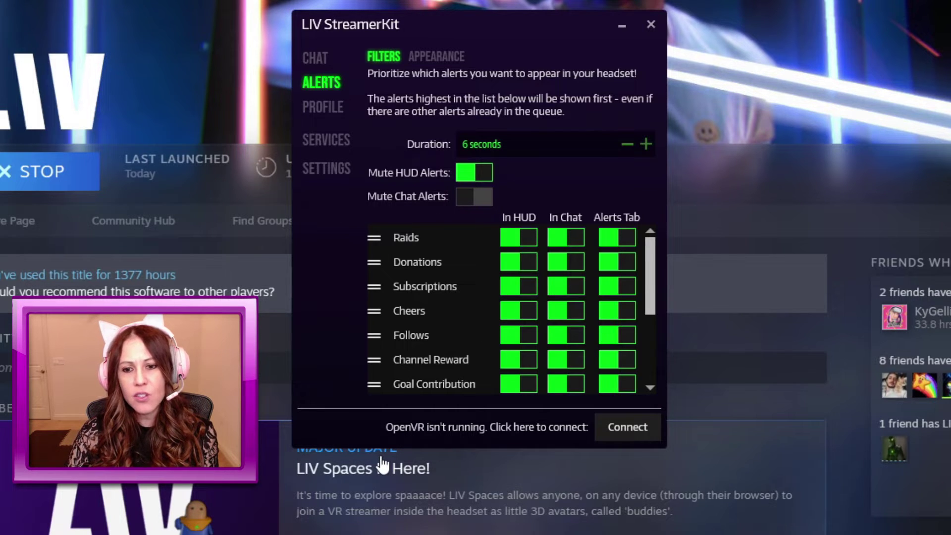
{"action": "left_click", "coordinate": [637, 432]}
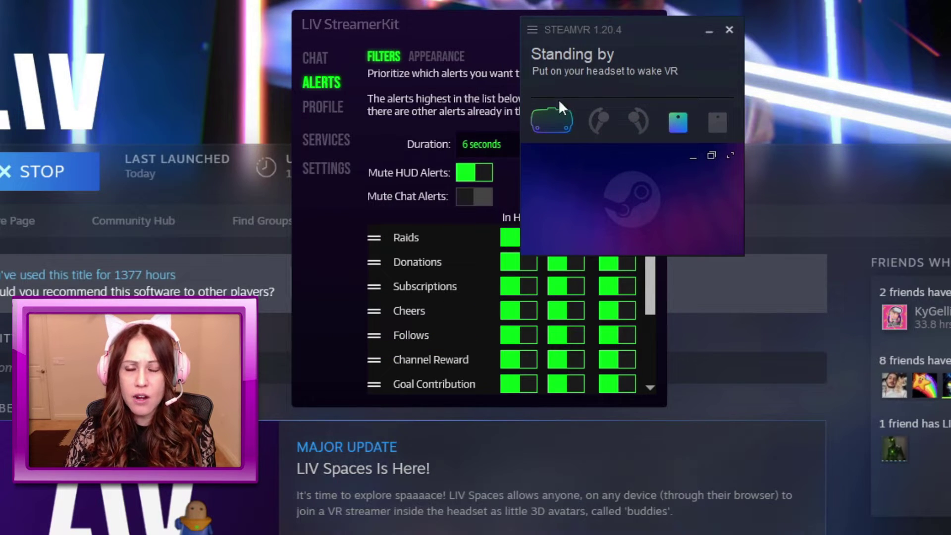
{"action": "mouse_move", "coordinate": [718, 122]}
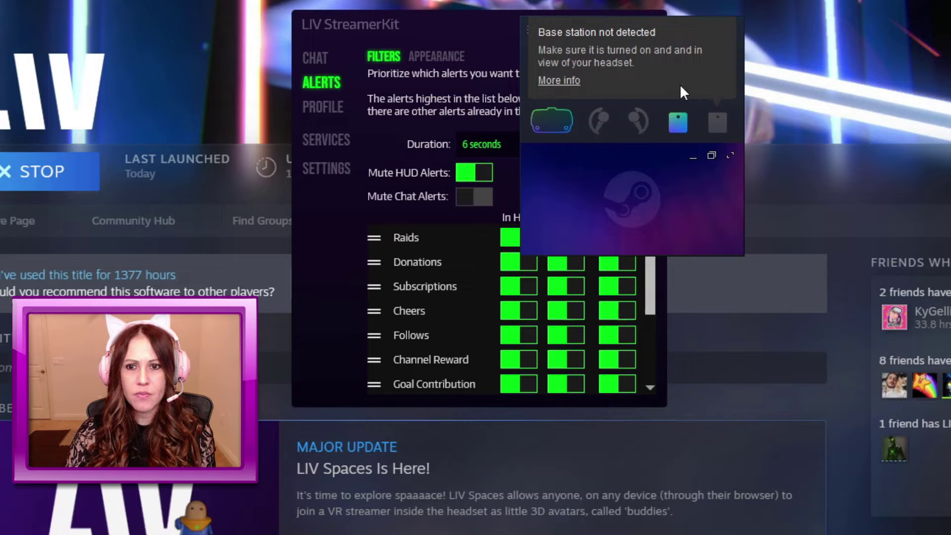
{"action": "left_click_drag", "start_coordinate": [574, 177], "coordinate": [0, 233]}
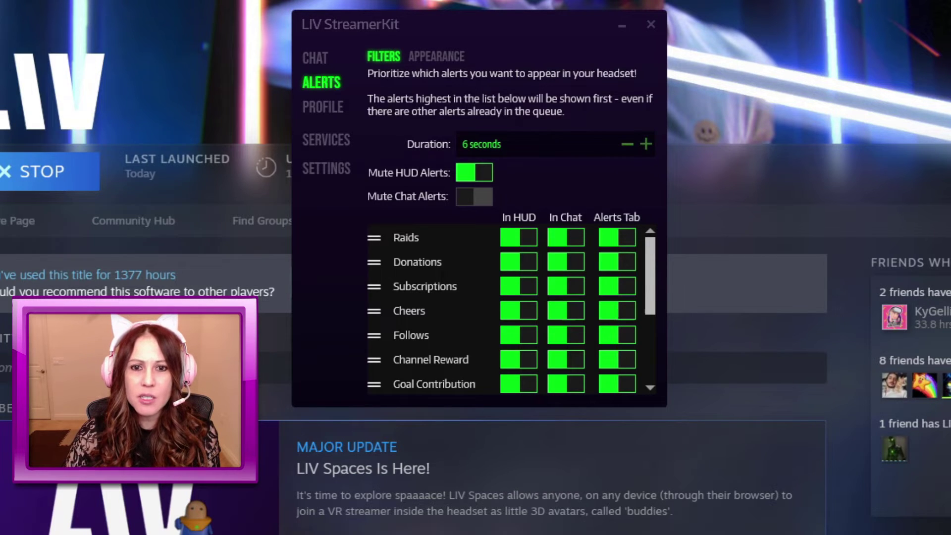
Check the Alerts Appearance placement, then bring up Chat's Position settings.
{"action": "left_click", "coordinate": [426, 56]}
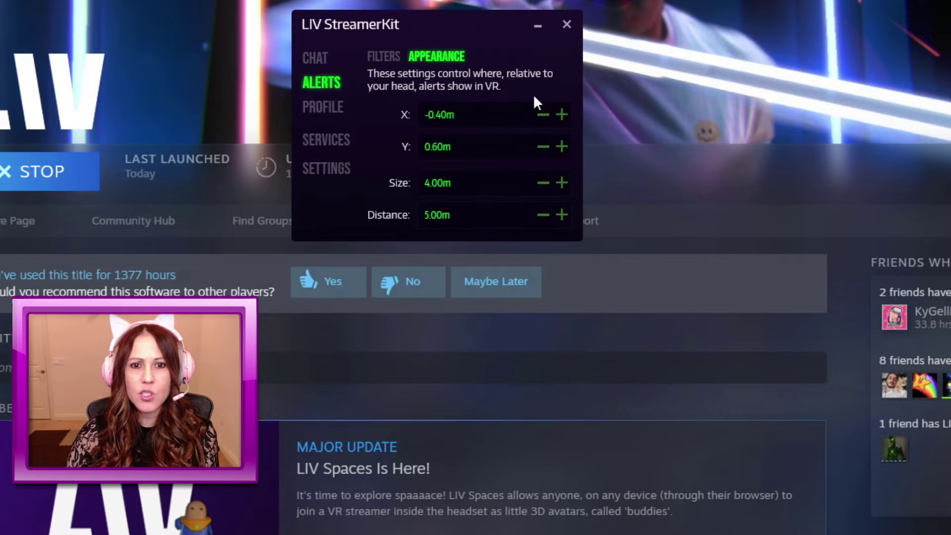
{"action": "left_click", "coordinate": [321, 57]}
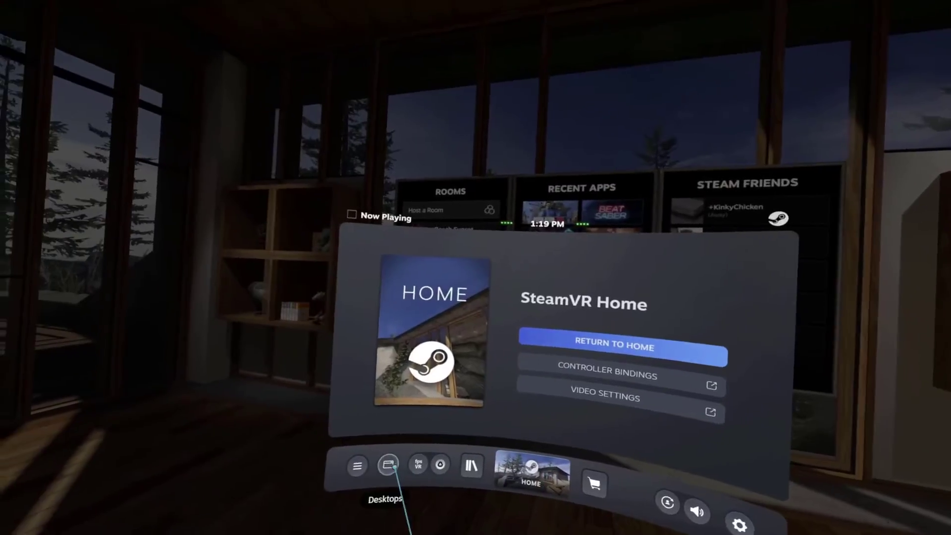
Mirror Desktop 3 with StreamerKit in the SteamVR headset dashboard.
{"action": "left_click", "coordinate": [388, 465]}
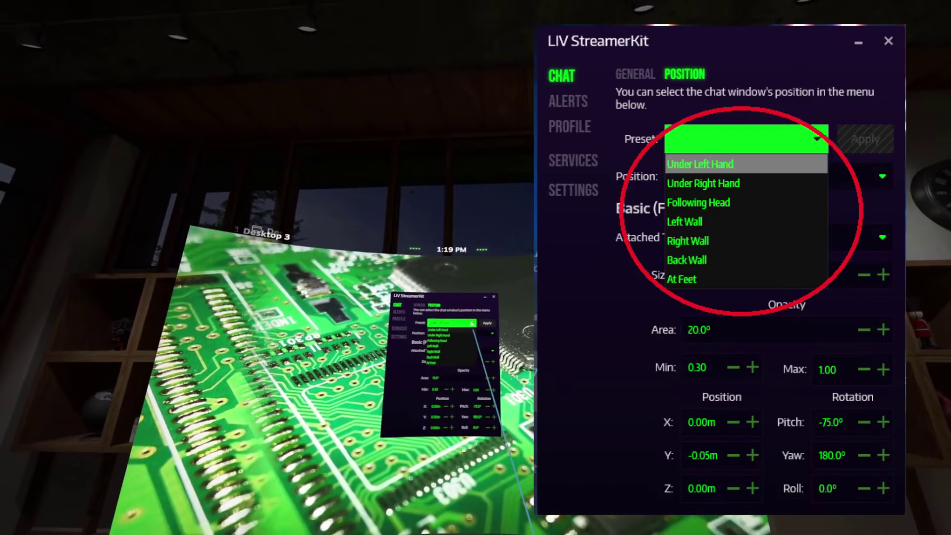
Apply the Under Left Hand chat position preset.
{"action": "left_click", "coordinate": [469, 323]}
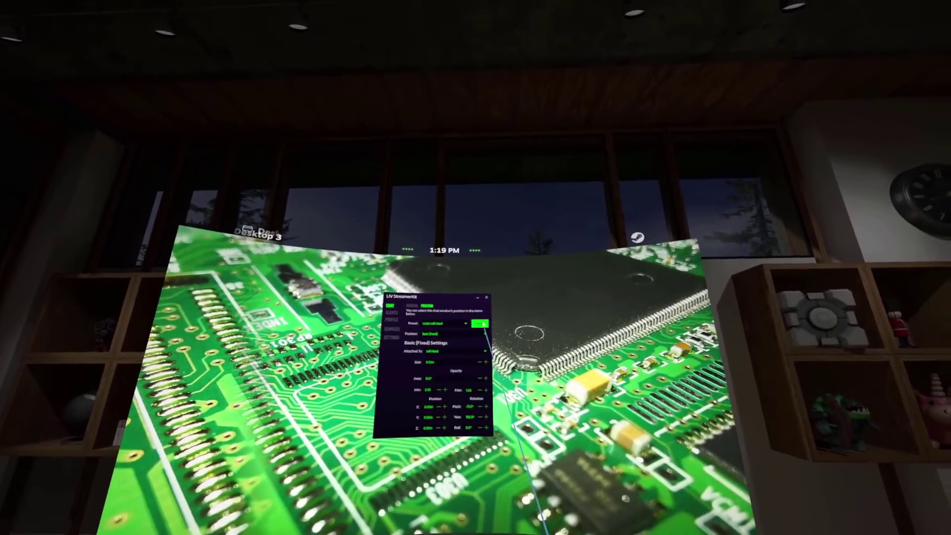
{"action": "left_click", "coordinate": [488, 323]}
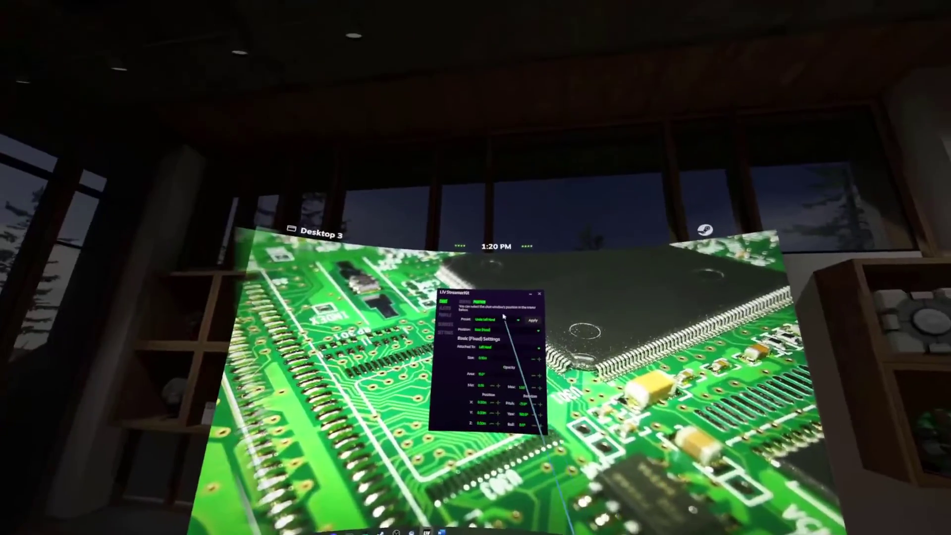
Try the Under Right Hand preset, then apply Following Head to the chat overlay.
{"action": "left_click", "coordinate": [505, 322]}
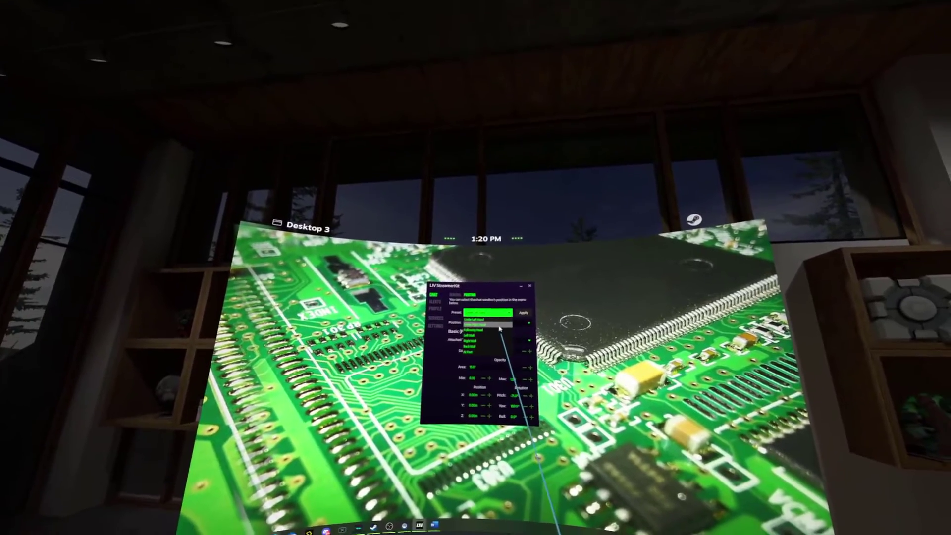
{"action": "left_click", "coordinate": [491, 318]}
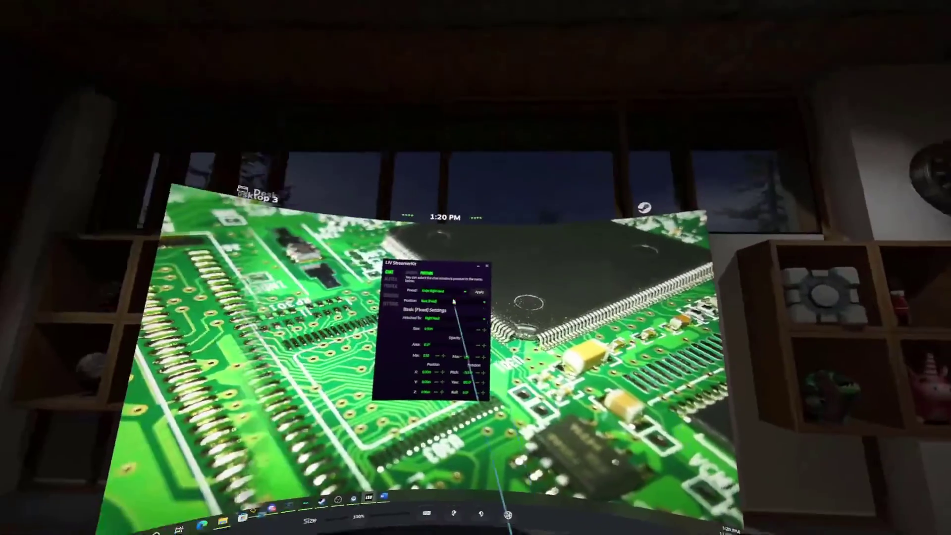
{"action": "left_click", "coordinate": [225, 261]}
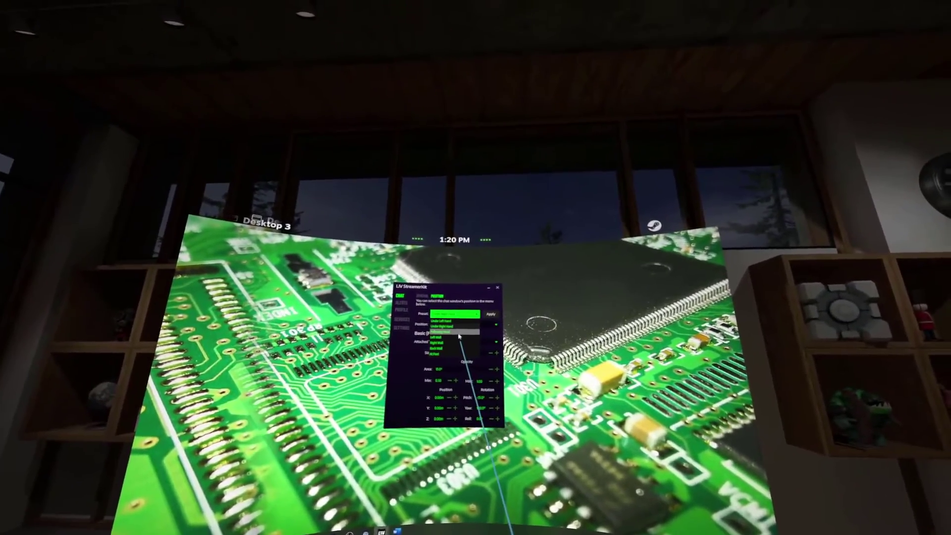
{"action": "left_click", "coordinate": [442, 326]}
{"action": "left_click", "coordinate": [480, 325]}
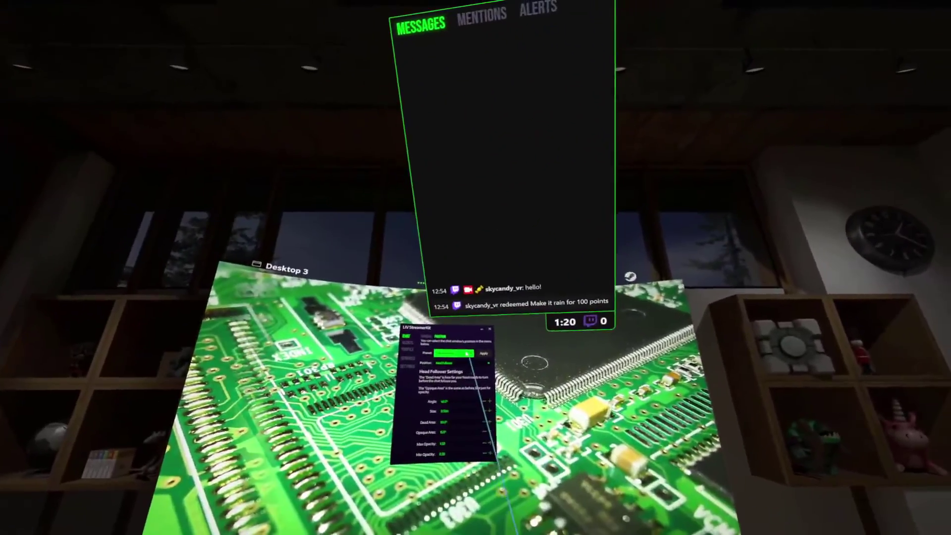
Pick a wall preset from the chat position presets to anchor the chat in the world.
{"action": "left_click", "coordinate": [467, 353]}
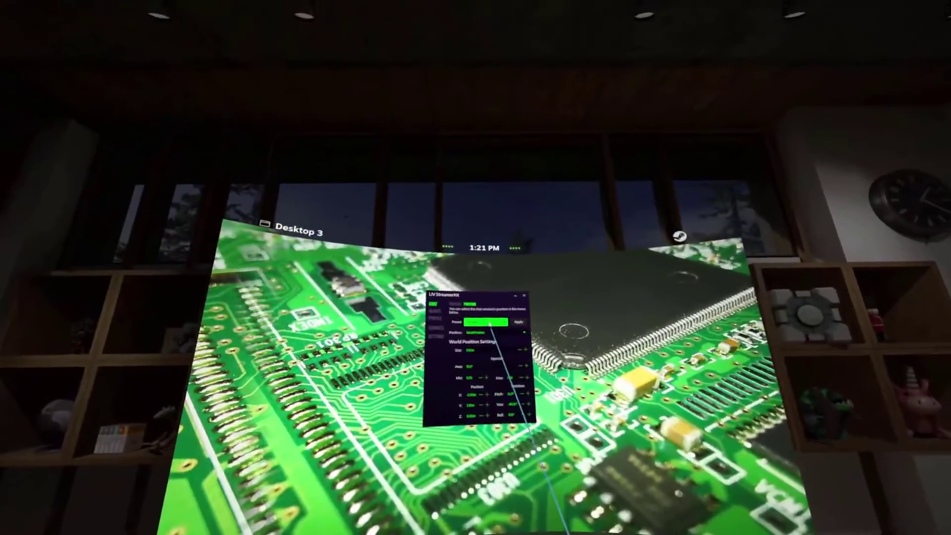
Choose the At Feet chat position preset to place the chat panel on the floor.
{"action": "left_click", "coordinate": [489, 323]}
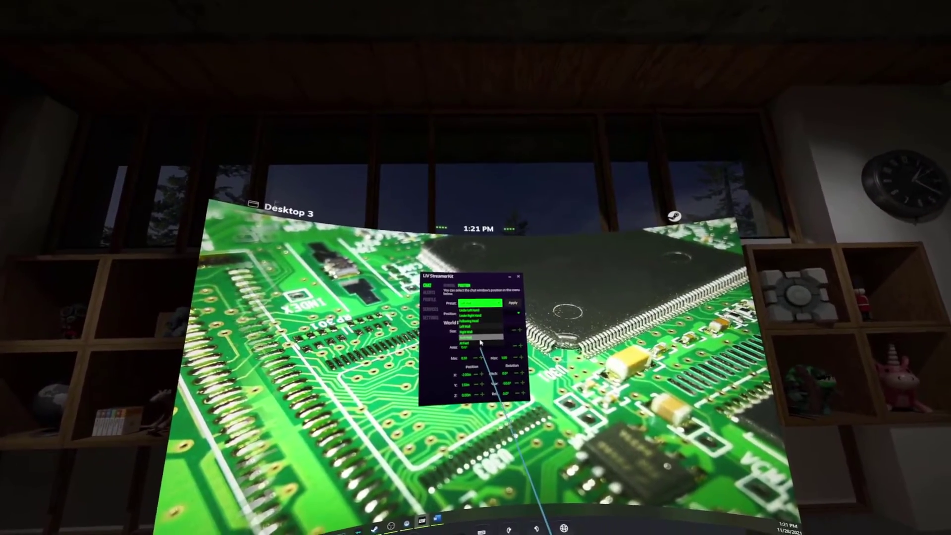
{"action": "left_click", "coordinate": [468, 340]}
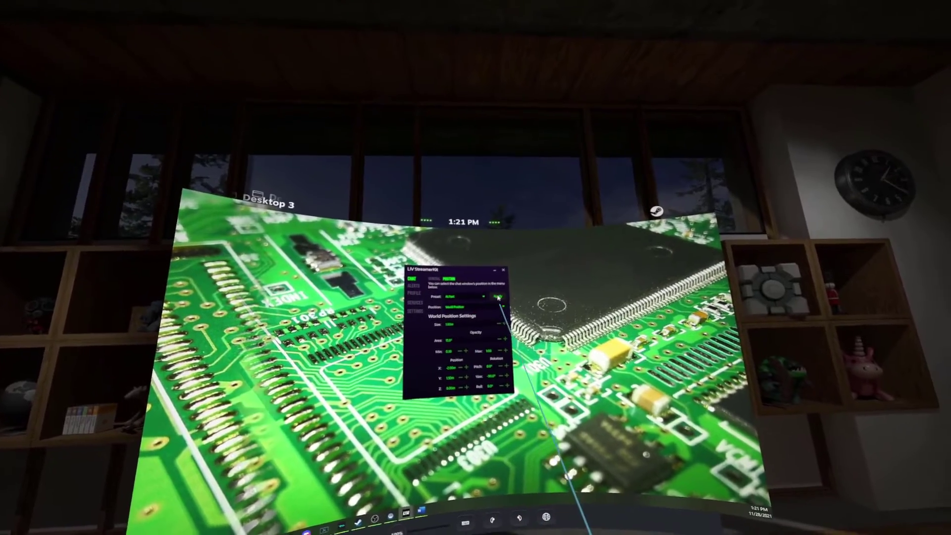